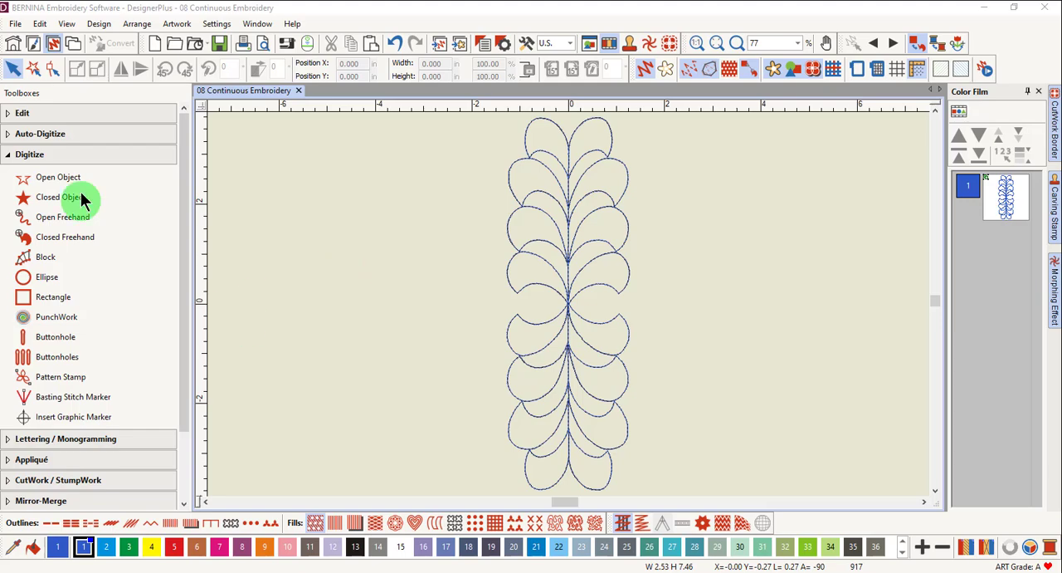
{"action": "left_click", "coordinate": [62, 399]}
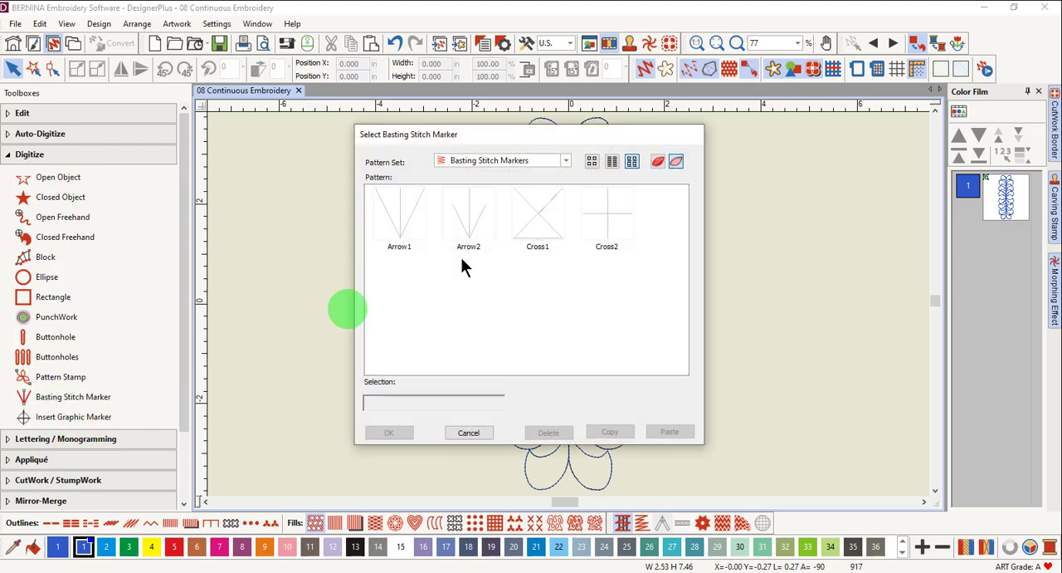
{"action": "left_click", "coordinate": [79, 416]}
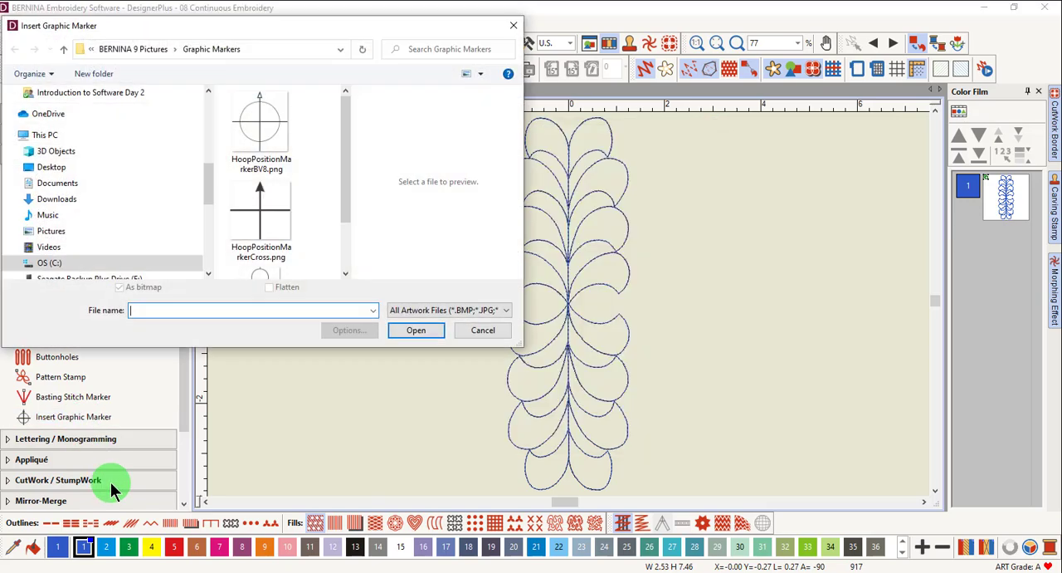
{"action": "key", "text": "Escape"}
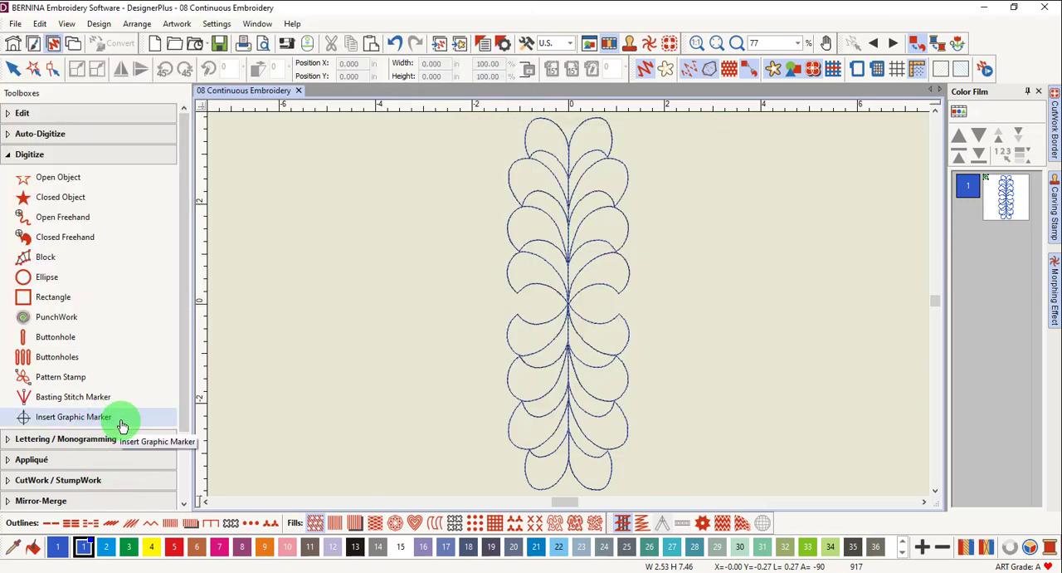
Turn on the design grid with snap to grid at 0.39 in spacing.
{"action": "right_click", "coordinate": [896, 70]}
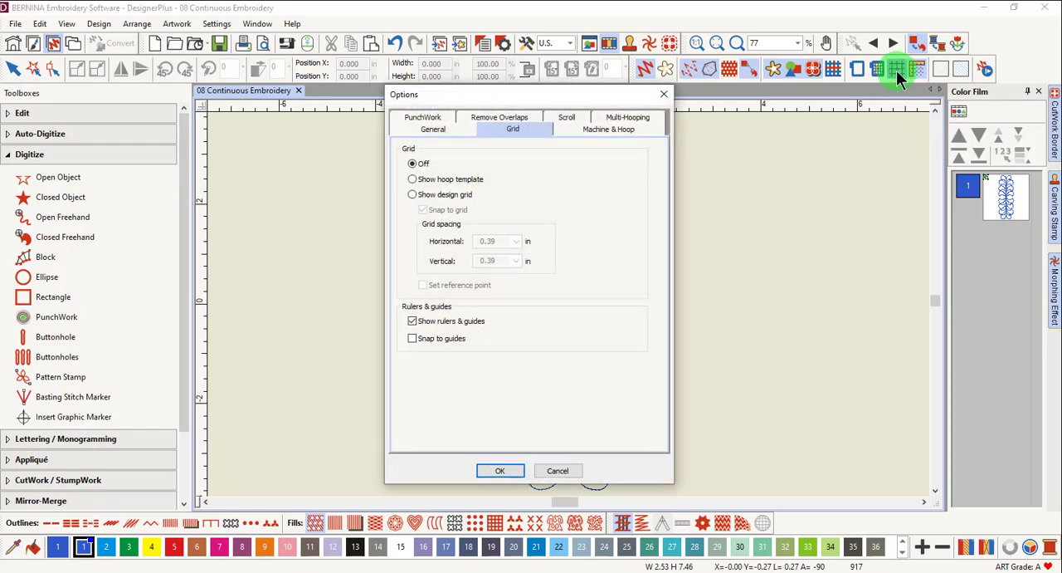
{"action": "left_click", "coordinate": [417, 196]}
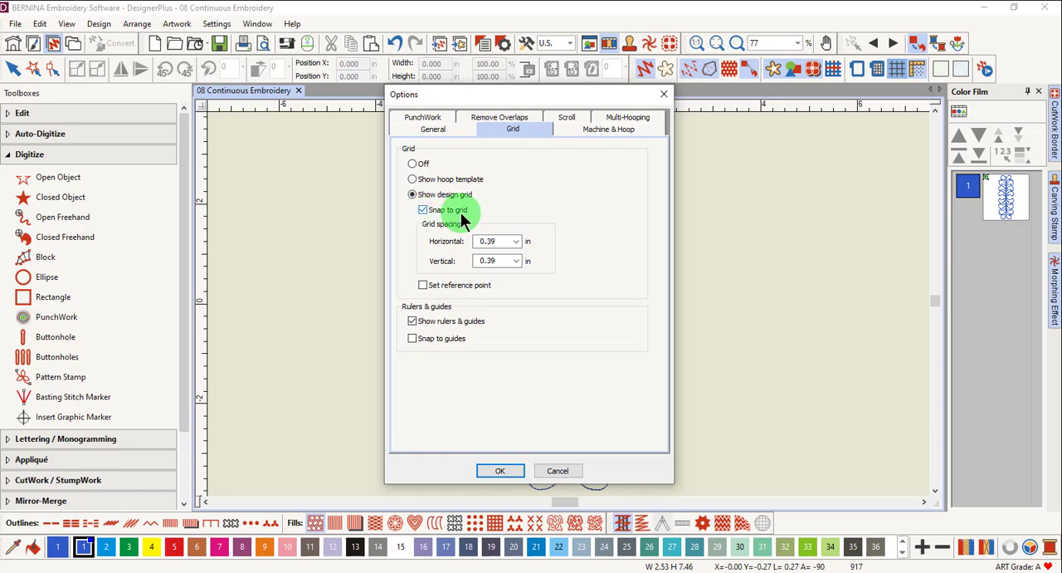
{"action": "left_click", "coordinate": [501, 470]}
Place a Cross2 basting stitch marker on the grid about 2 in left of centre, above the design's top.
{"action": "left_click", "coordinate": [79, 399]}
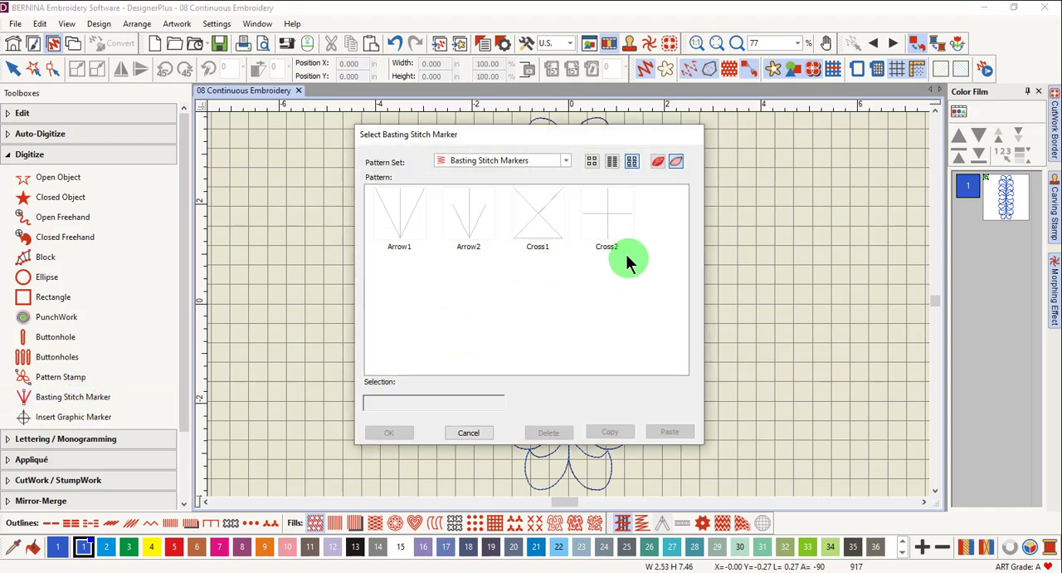
{"action": "left_click", "coordinate": [614, 229]}
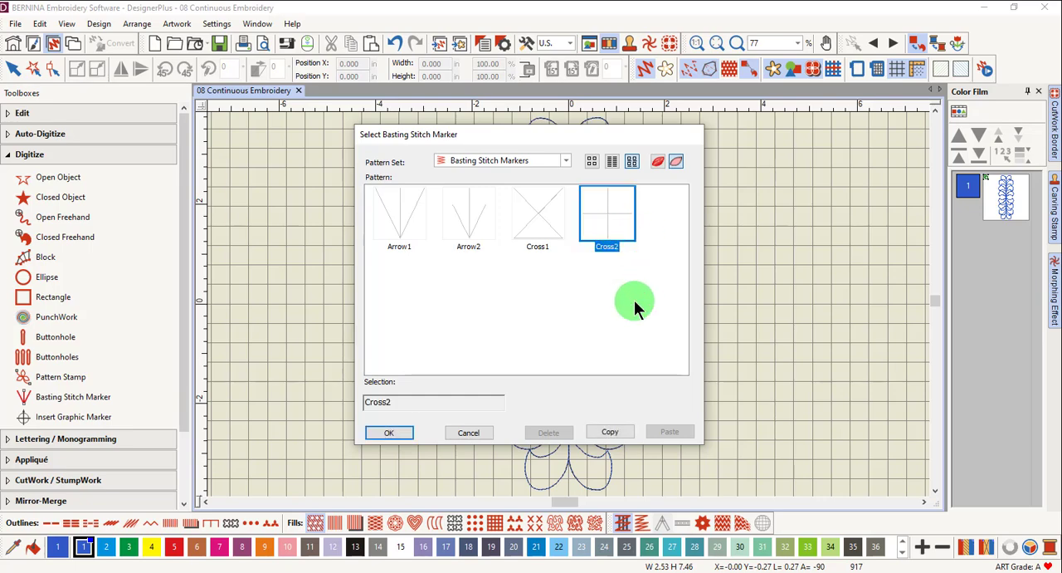
{"action": "left_click", "coordinate": [394, 434]}
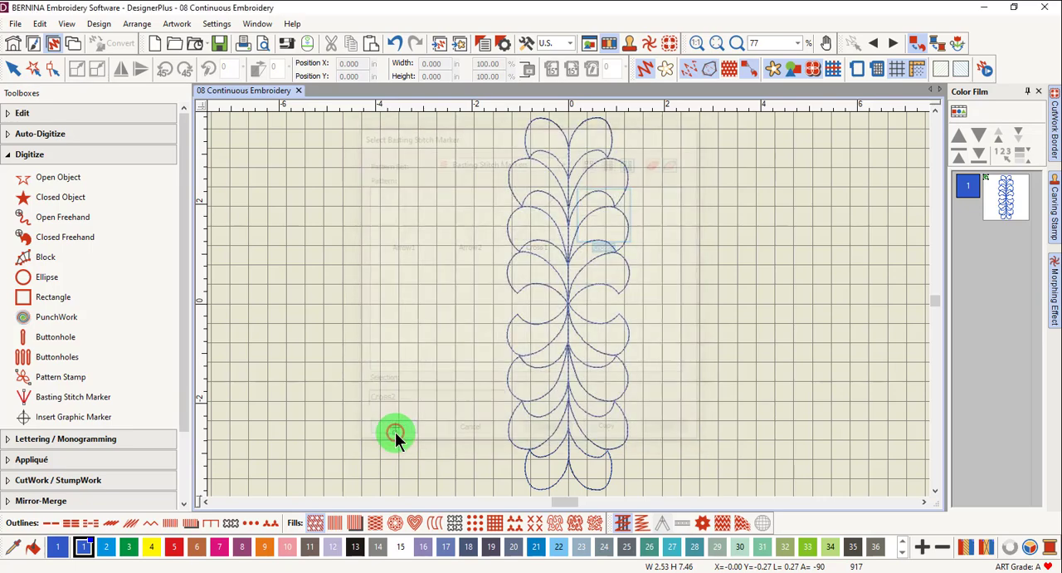
{"action": "scroll", "coordinate": [473, 278], "scroll_direction": "up", "scroll_amount": 4}
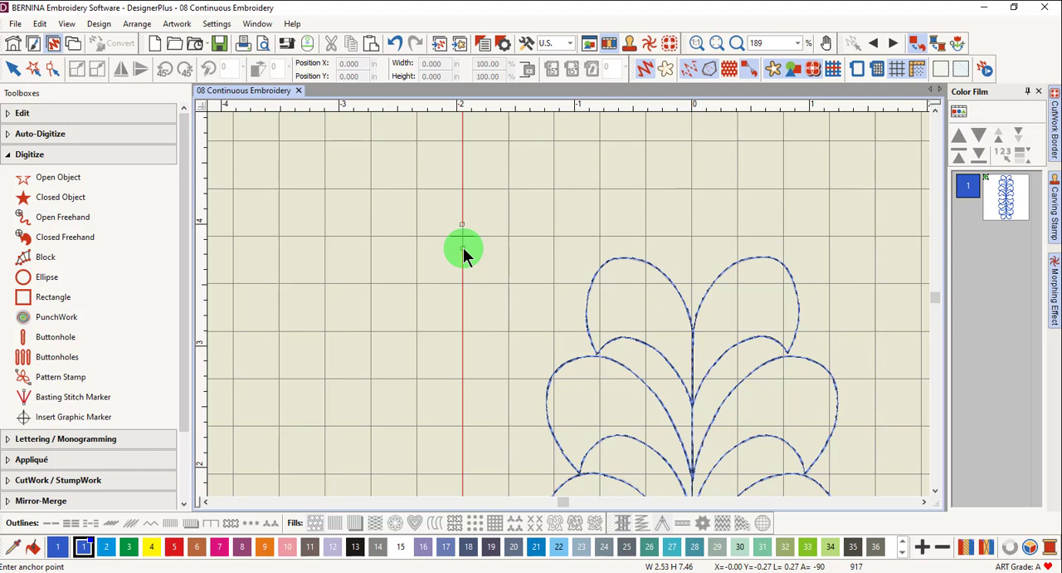
{"action": "left_click", "coordinate": [463, 248]}
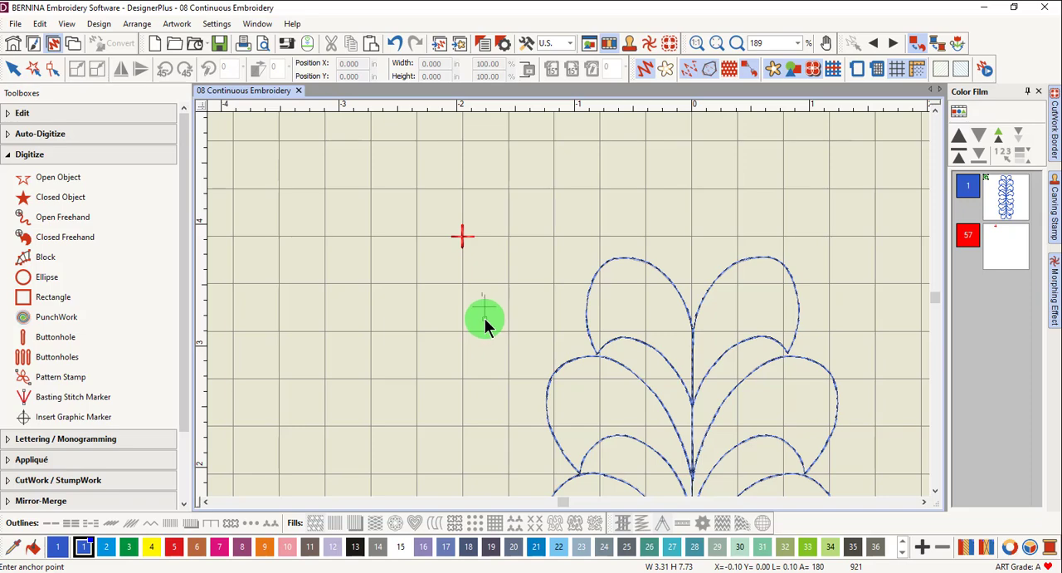
{"action": "key", "text": "Escape"}
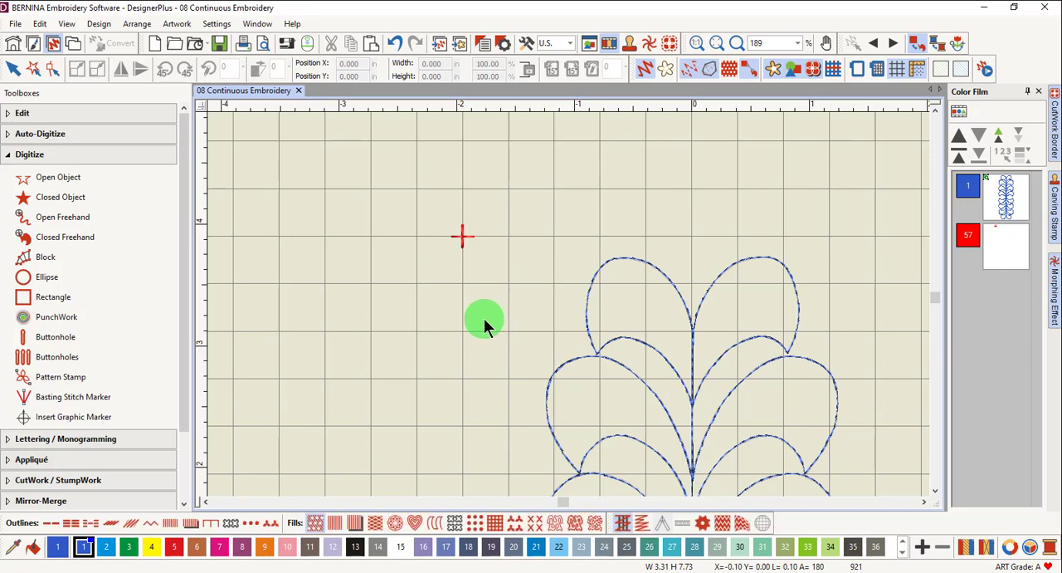
Mirror-merge the marker horizontally about the design's vertical centre line.
{"action": "left_click", "coordinate": [464, 237]}
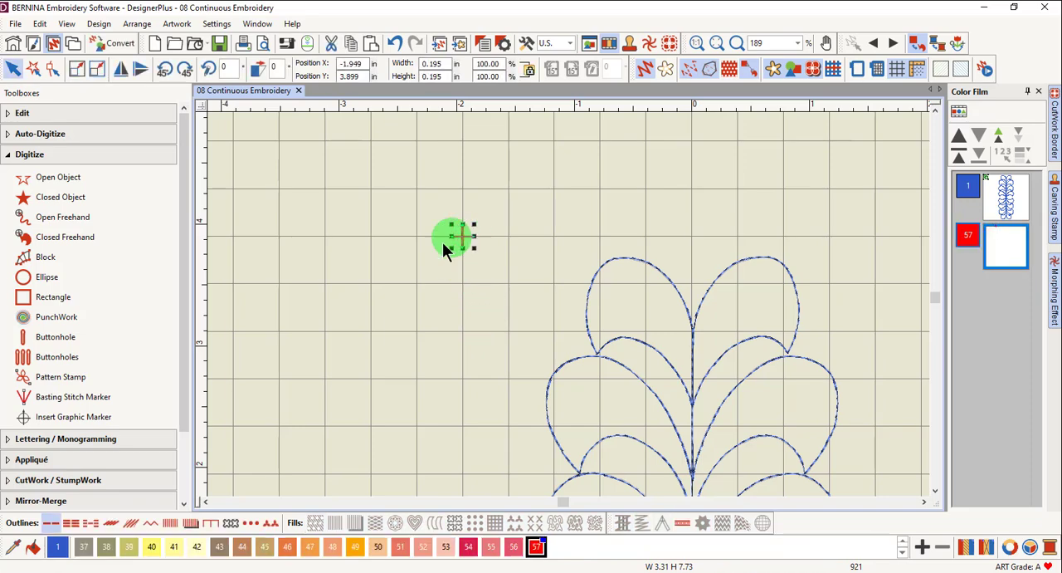
{"action": "scroll", "coordinate": [130, 470], "scroll_direction": "down", "scroll_amount": 2}
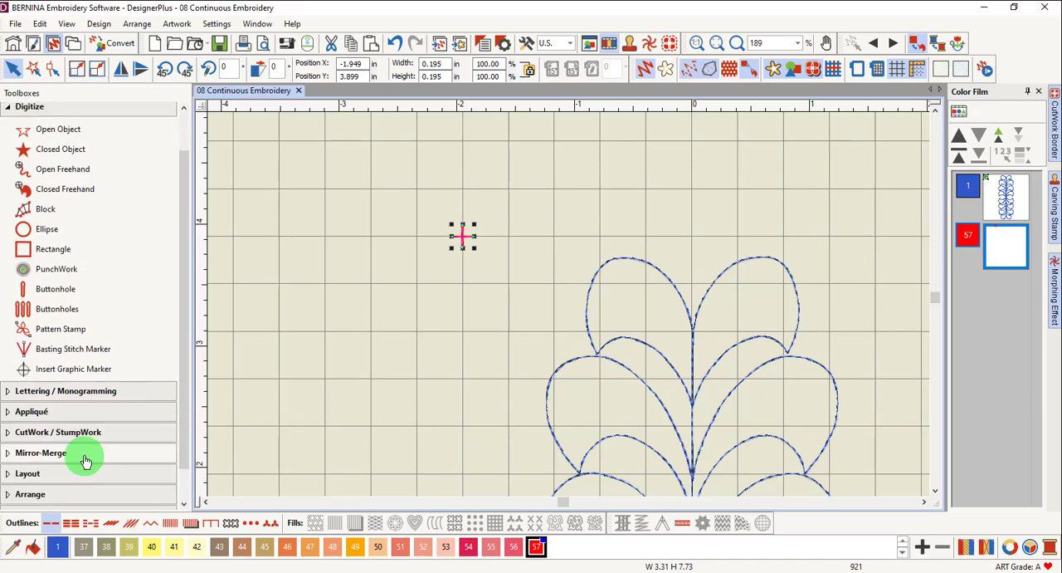
{"action": "left_click", "coordinate": [83, 451]}
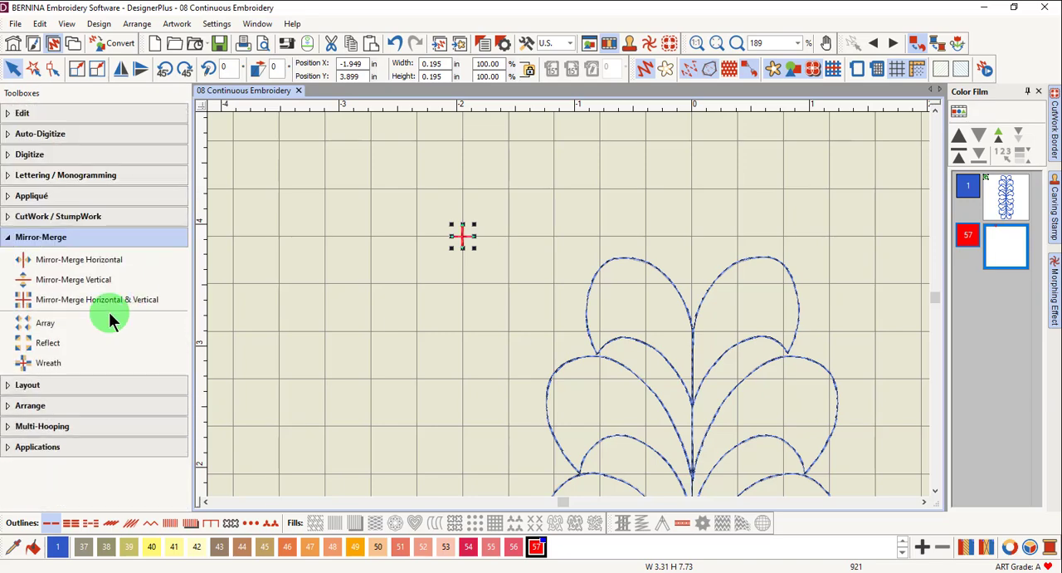
{"action": "left_click", "coordinate": [72, 261]}
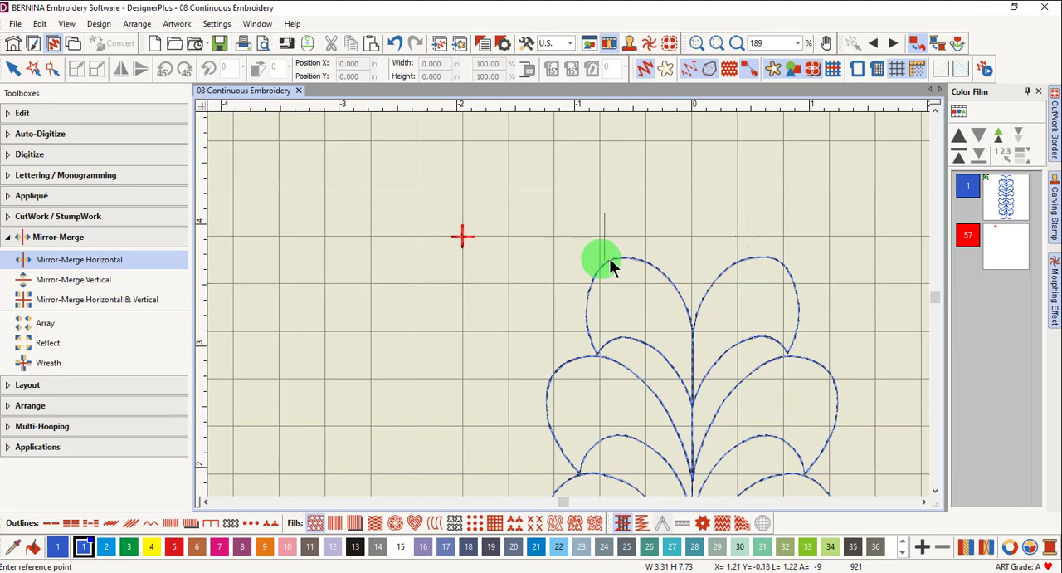
{"action": "left_click", "coordinate": [696, 259]}
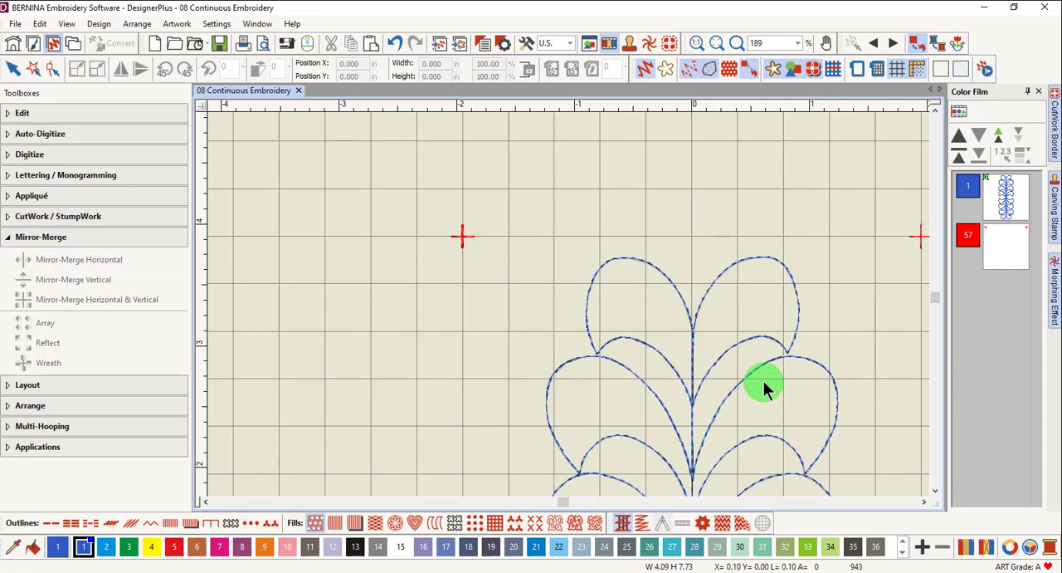
Select both top markers and mirror-merge them vertically about the design's horizontal centre line.
{"action": "scroll", "coordinate": [897, 292], "scroll_direction": "down", "scroll_amount": 1}
{"action": "scroll", "coordinate": [411, 369], "scroll_direction": "down", "scroll_amount": 3}
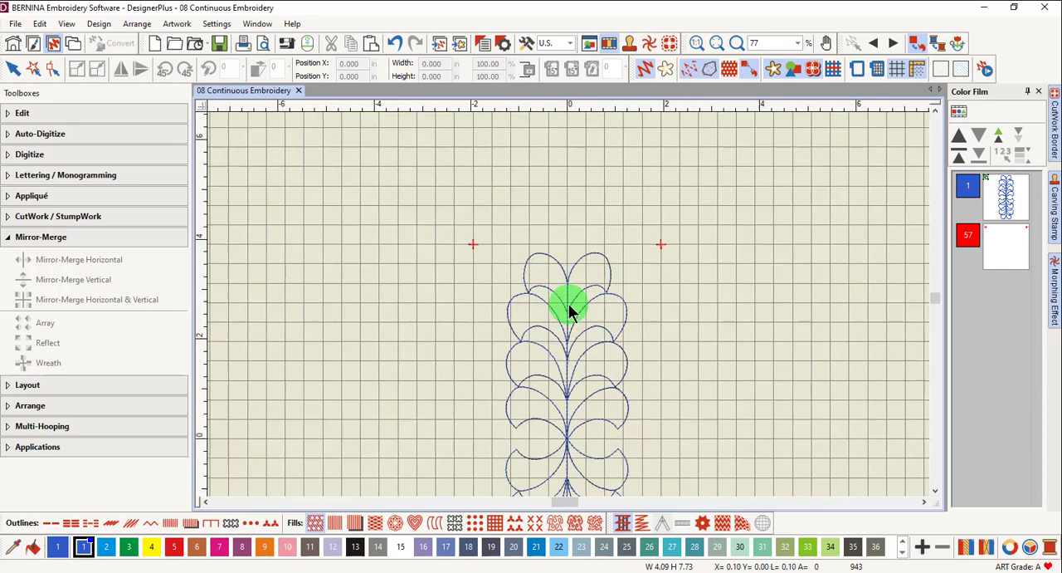
{"action": "left_click_drag", "start_coordinate": [443, 208], "coordinate": [686, 266]}
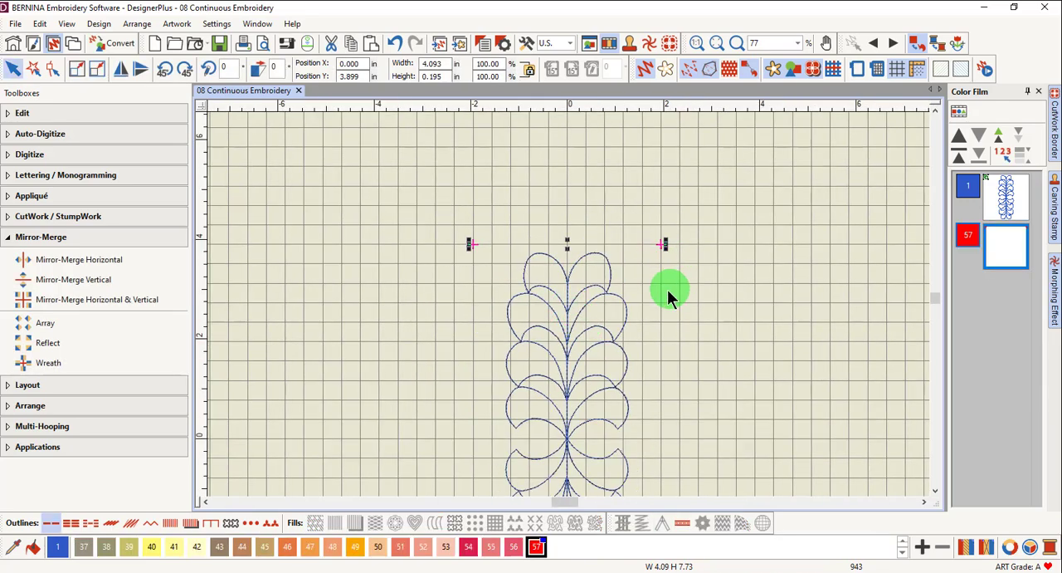
{"action": "scroll", "coordinate": [239, 312], "scroll_direction": "down", "scroll_amount": 2}
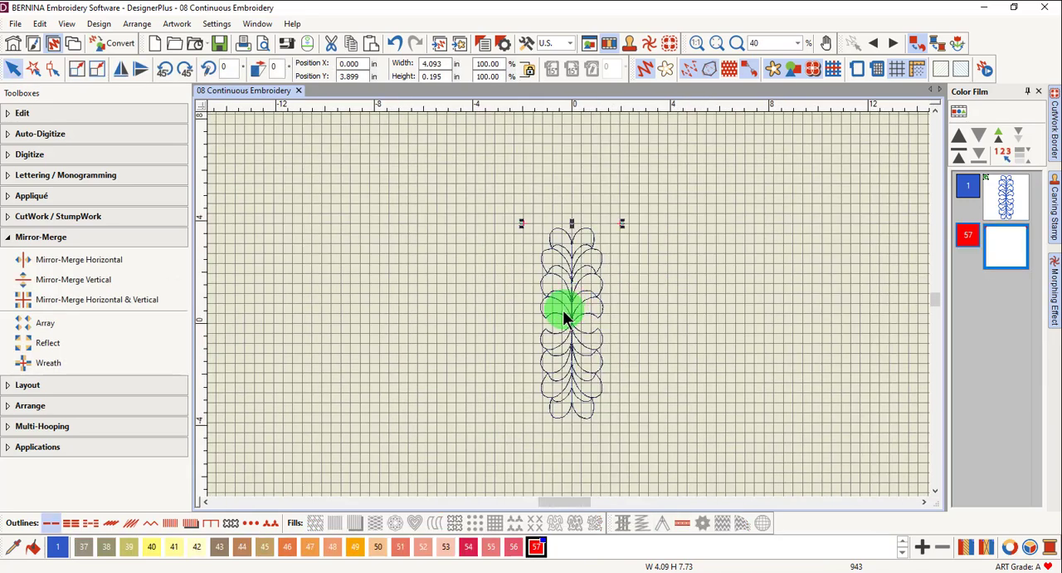
{"action": "left_click", "coordinate": [91, 283]}
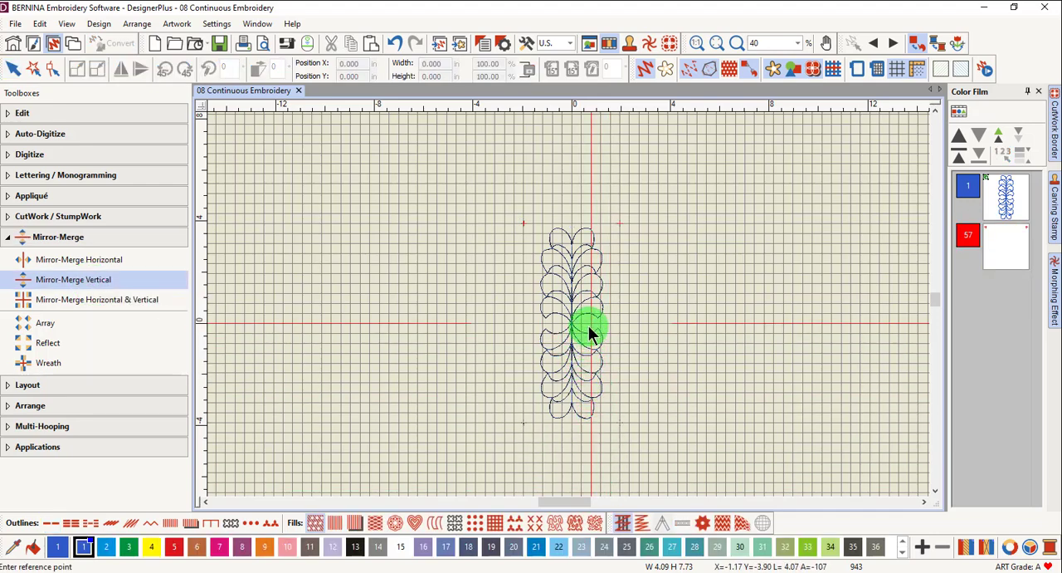
{"action": "scroll", "coordinate": [588, 325], "scroll_direction": "up", "scroll_amount": 2}
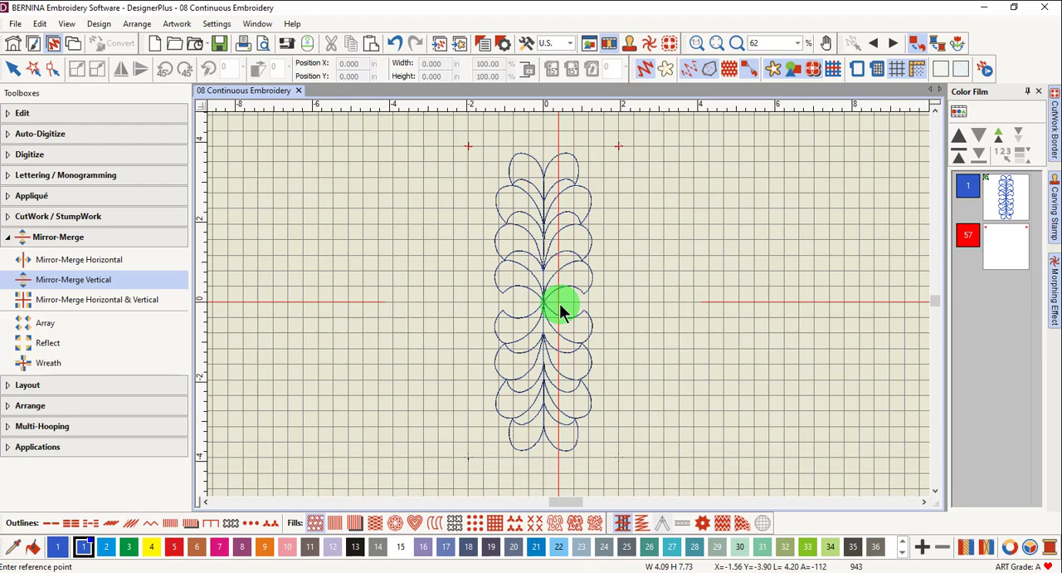
{"action": "left_click", "coordinate": [559, 303]}
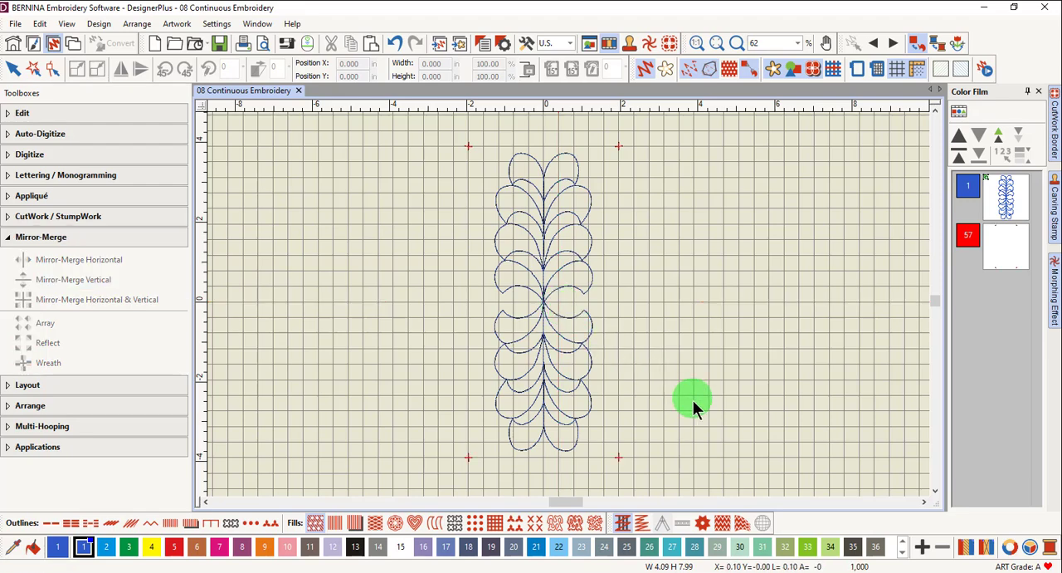
Select the two bottom markers and change their colour to 3.
{"action": "left_click_drag", "start_coordinate": [429, 426], "coordinate": [618, 402]}
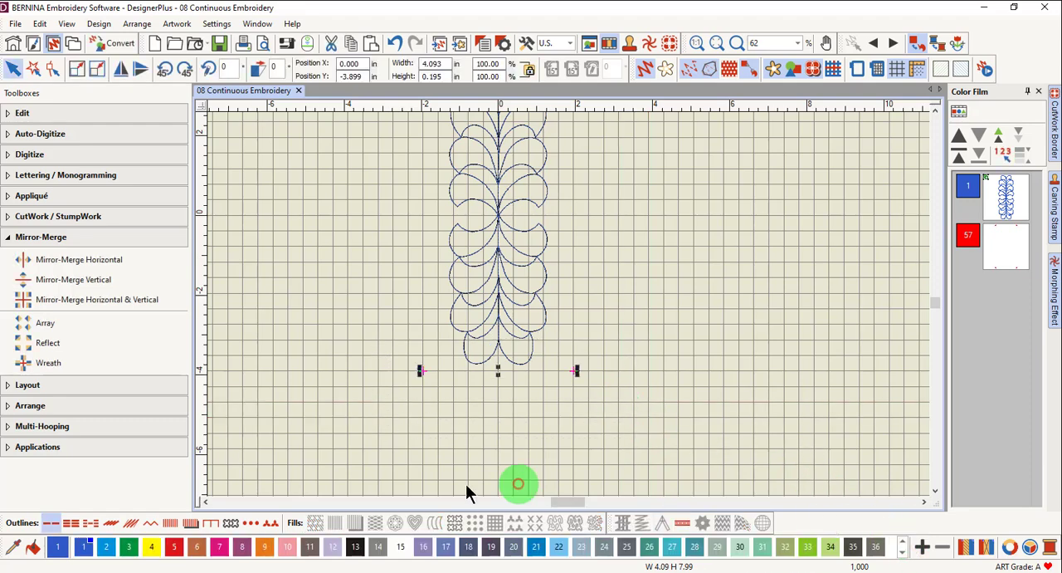
{"action": "left_click", "coordinate": [132, 546]}
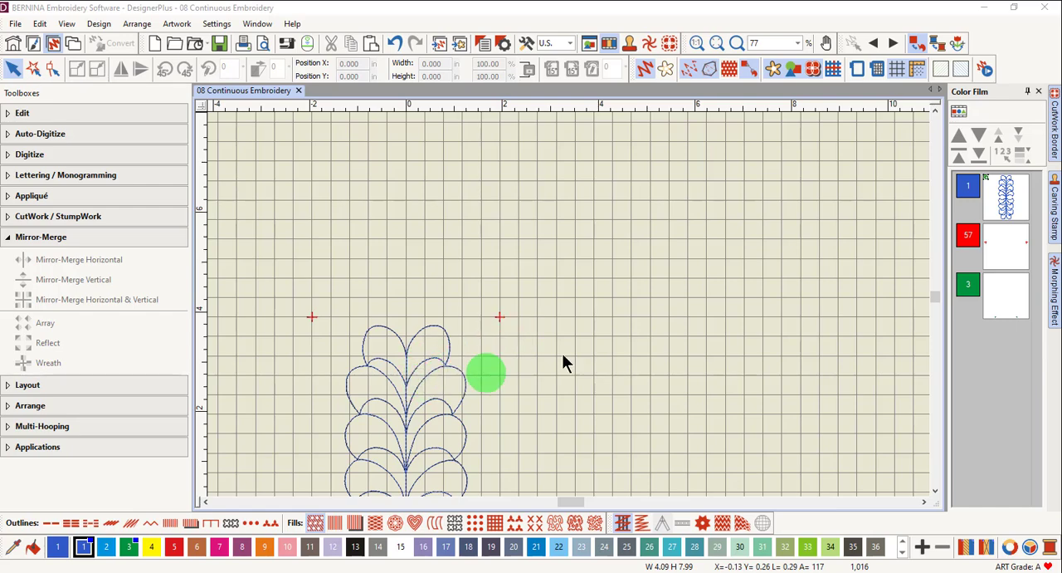
Select the top markers together with the design and align them to the design's top edge.
{"action": "left_click", "coordinate": [1006, 248]}
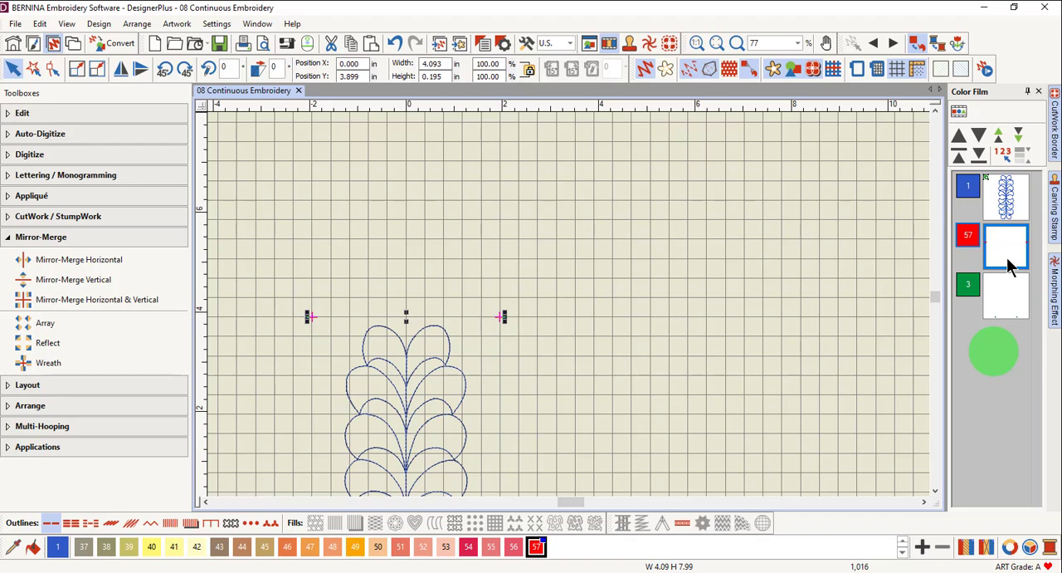
{"action": "left_click", "coordinate": [1005, 203], "text": "ctrl"}
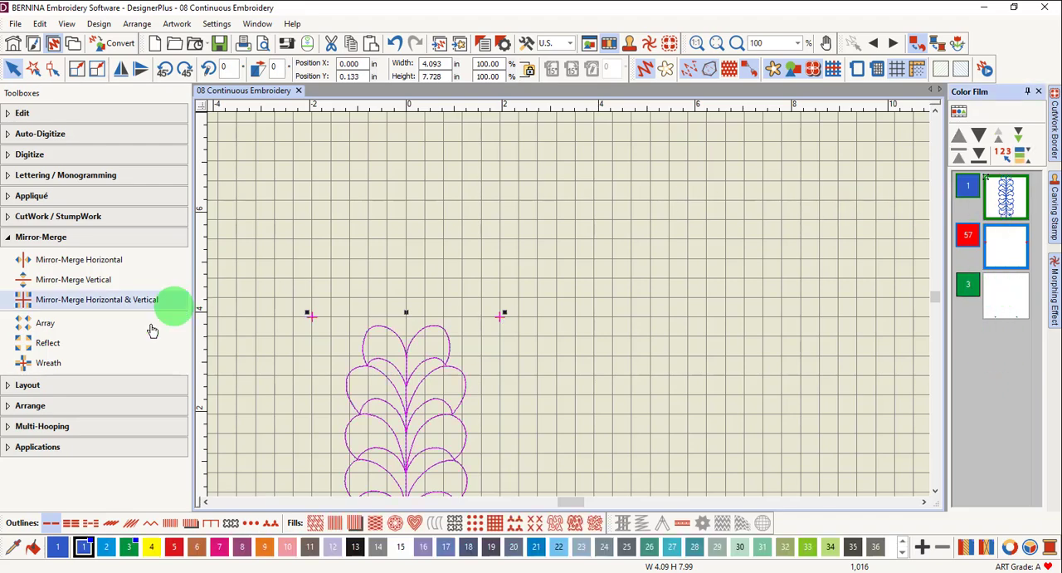
{"action": "left_click", "coordinate": [104, 408]}
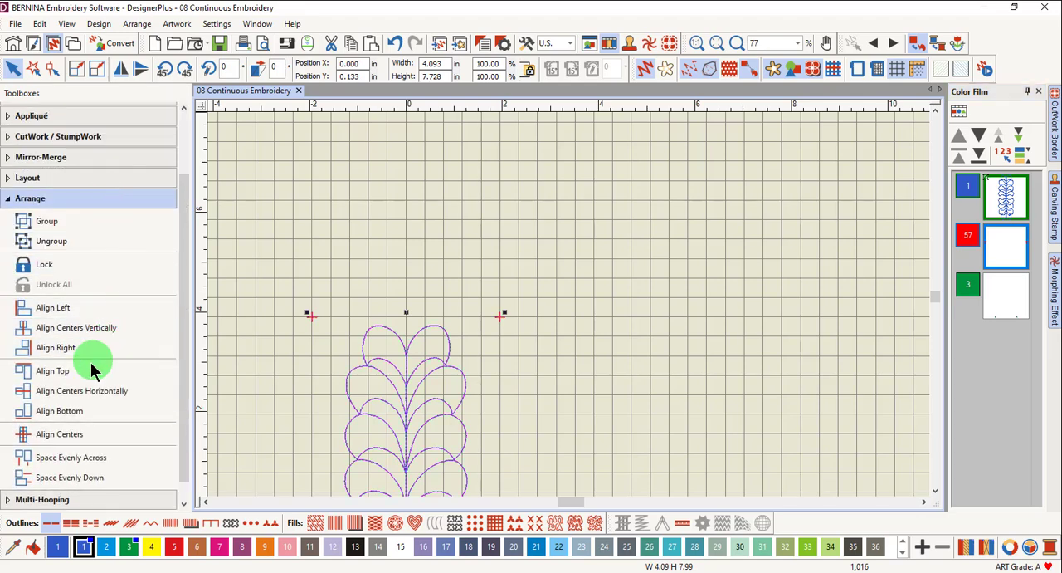
{"action": "left_click", "coordinate": [77, 380]}
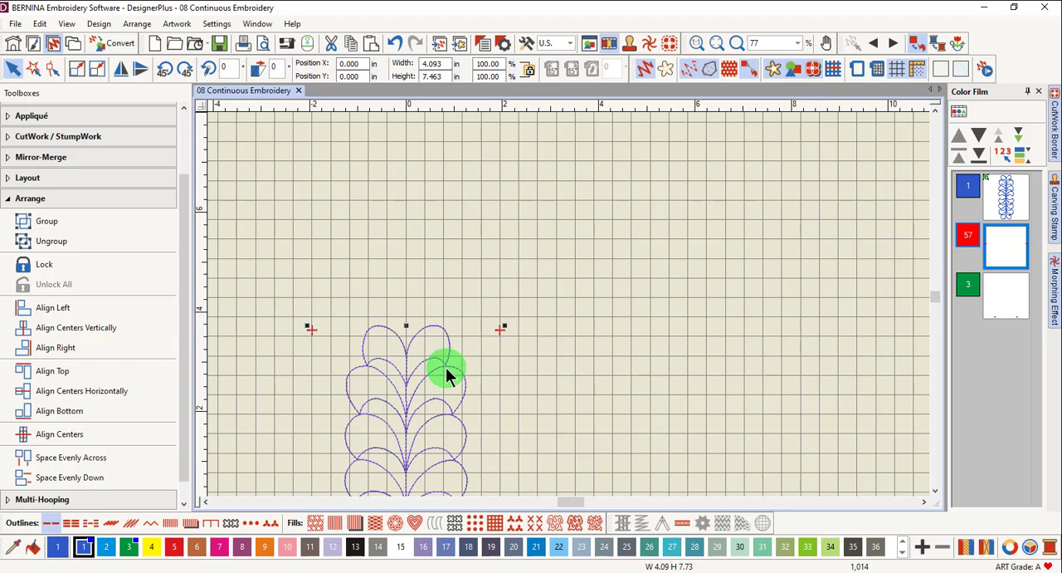
Select the bottom markers together with the design and align them to the design's bottom edge.
{"action": "left_click", "coordinate": [936, 491]}
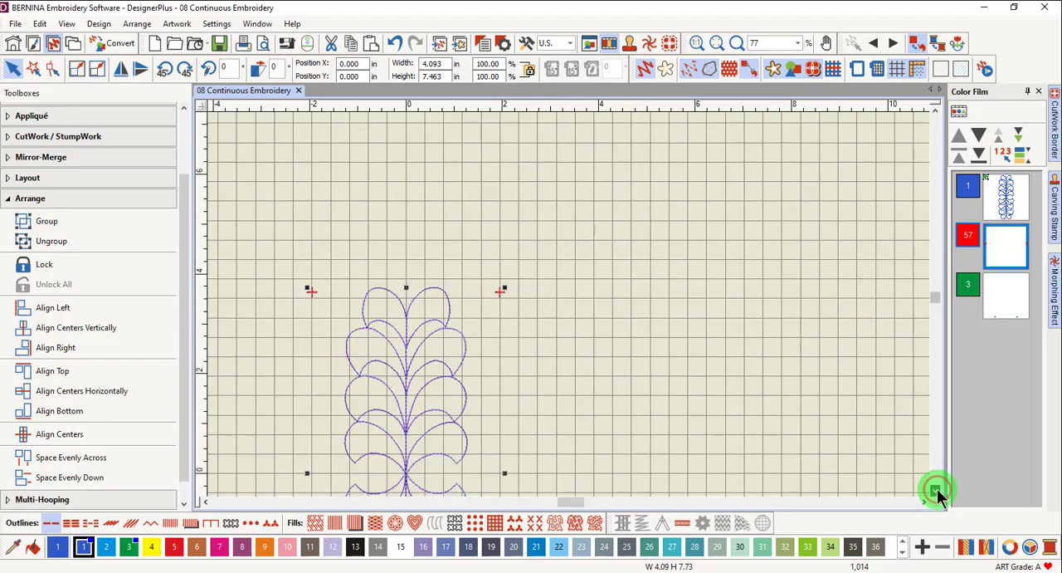
{"action": "scroll", "coordinate": [937, 489], "scroll_direction": "down", "scroll_amount": 5}
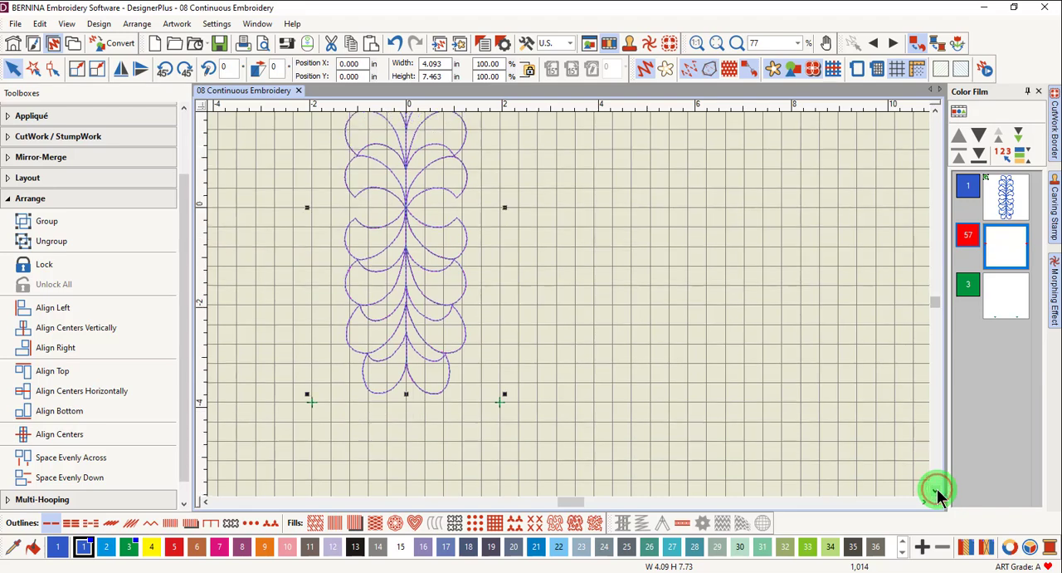
{"action": "left_click", "coordinate": [806, 366]}
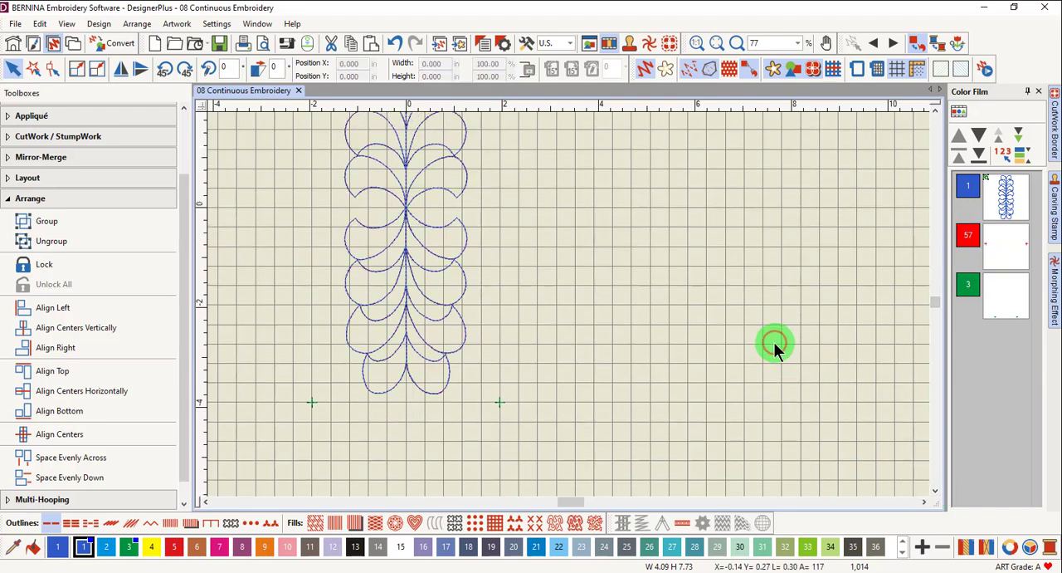
{"action": "left_click", "coordinate": [1000, 311]}
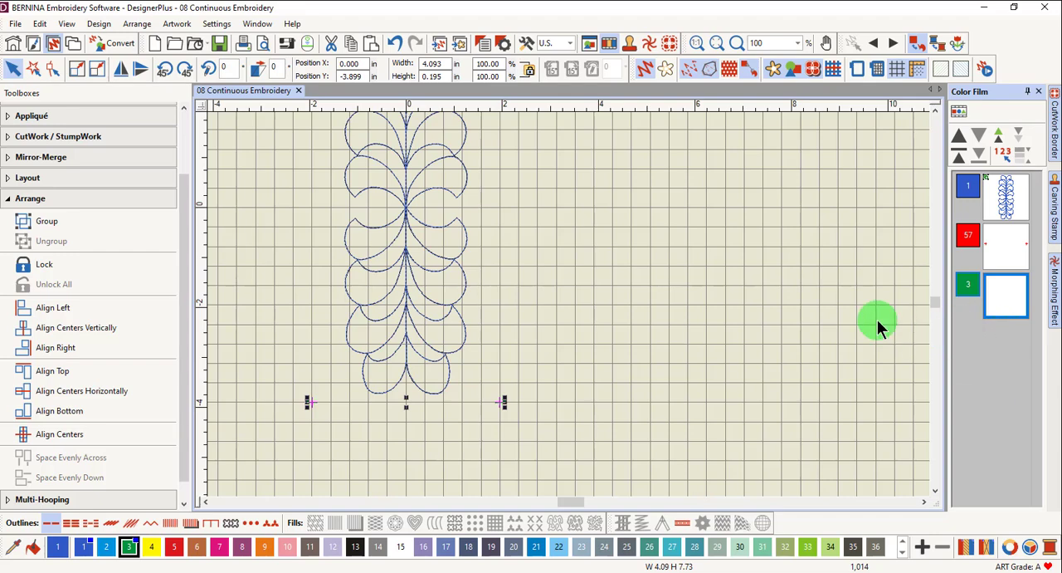
{"action": "left_click", "coordinate": [1006, 205]}
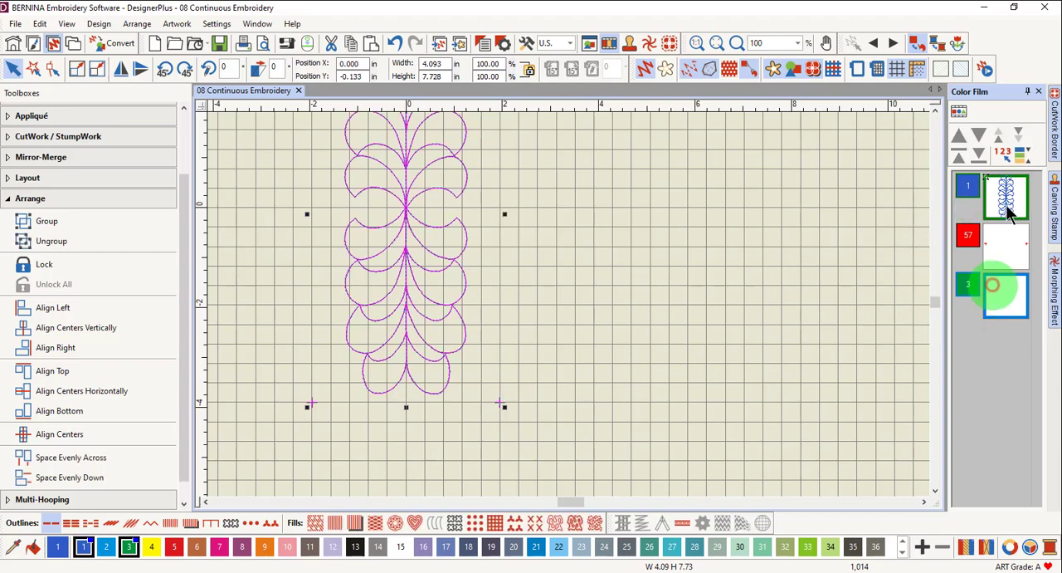
{"action": "left_click", "coordinate": [110, 415]}
{"action": "left_click", "coordinate": [599, 271]}
Move the top markers' colour 57 block to the start of the stitching sequence.
{"action": "scroll", "coordinate": [408, 198], "scroll_direction": "down", "scroll_amount": 2}
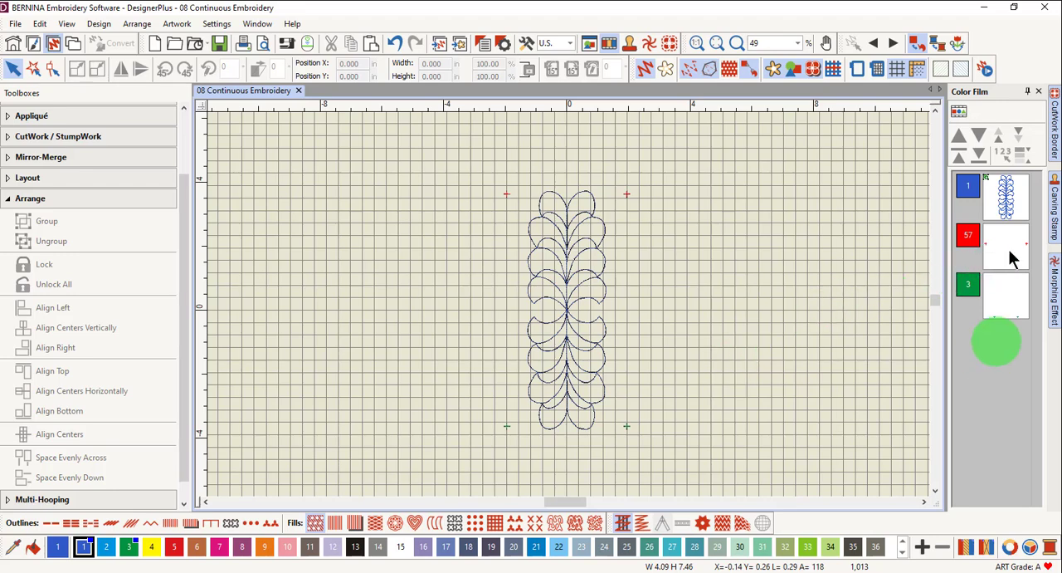
{"action": "left_click", "coordinate": [986, 239]}
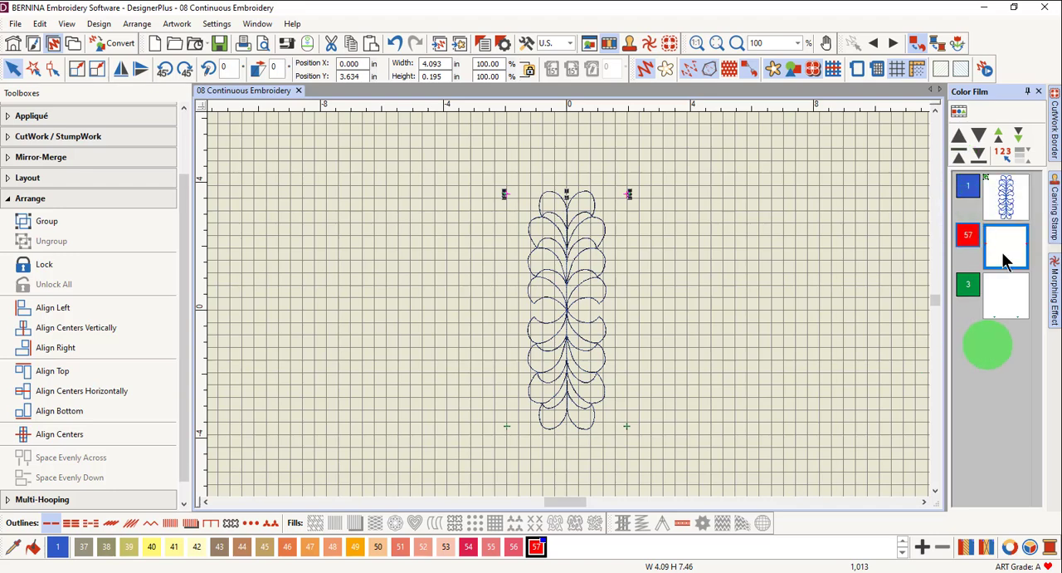
{"action": "left_click", "coordinate": [958, 155]}
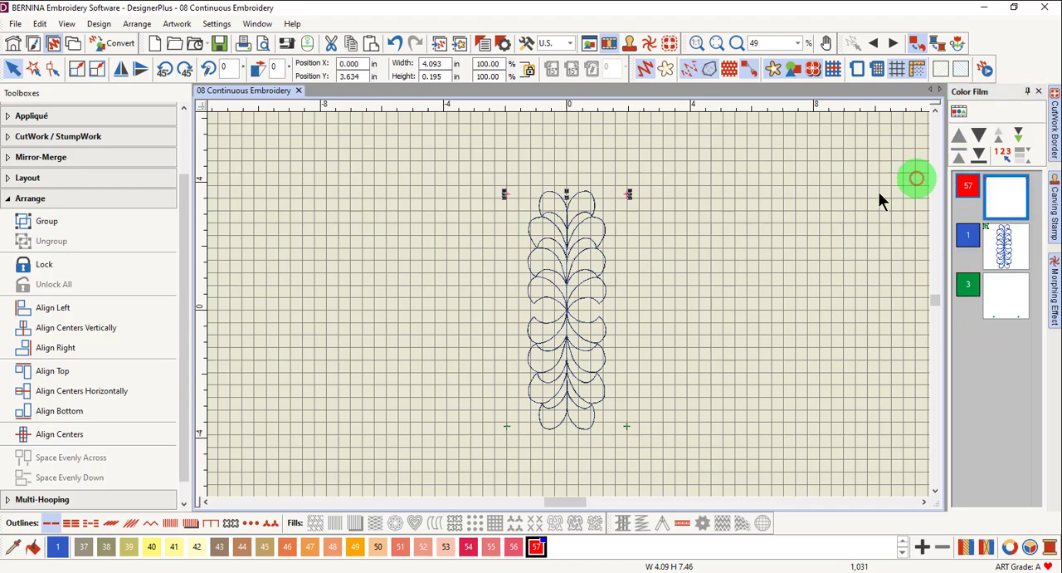
Set the auto start and end to the first stitch and last stitch of the design.
{"action": "left_click", "coordinate": [96, 24]}
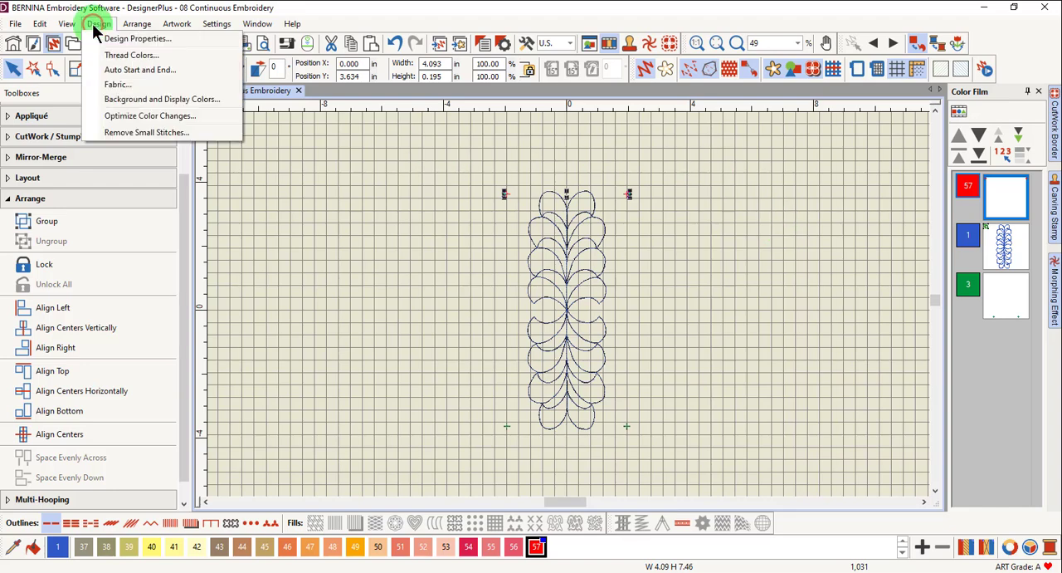
{"action": "left_click", "coordinate": [108, 70]}
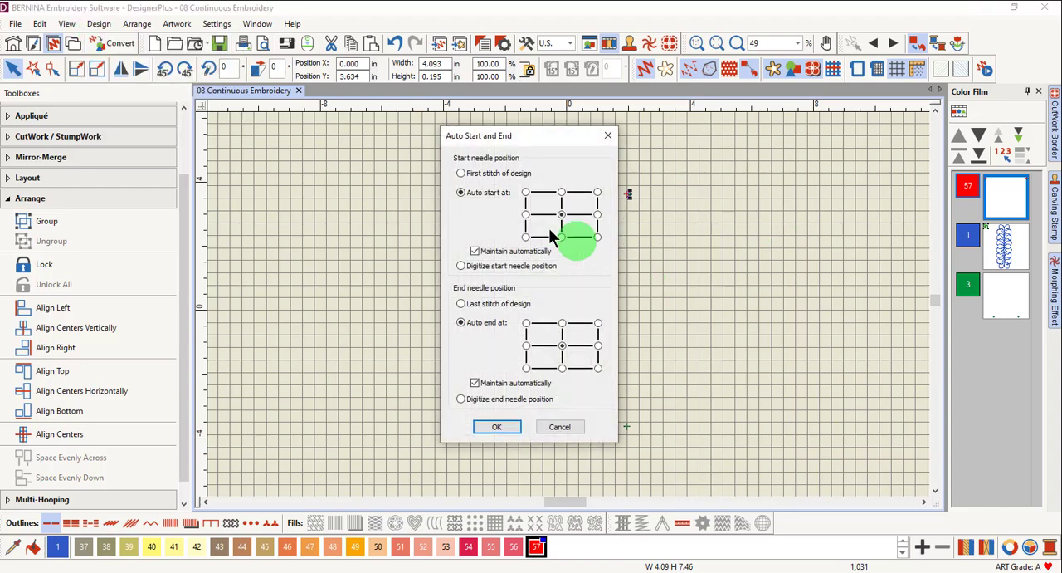
{"action": "left_click", "coordinate": [460, 173]}
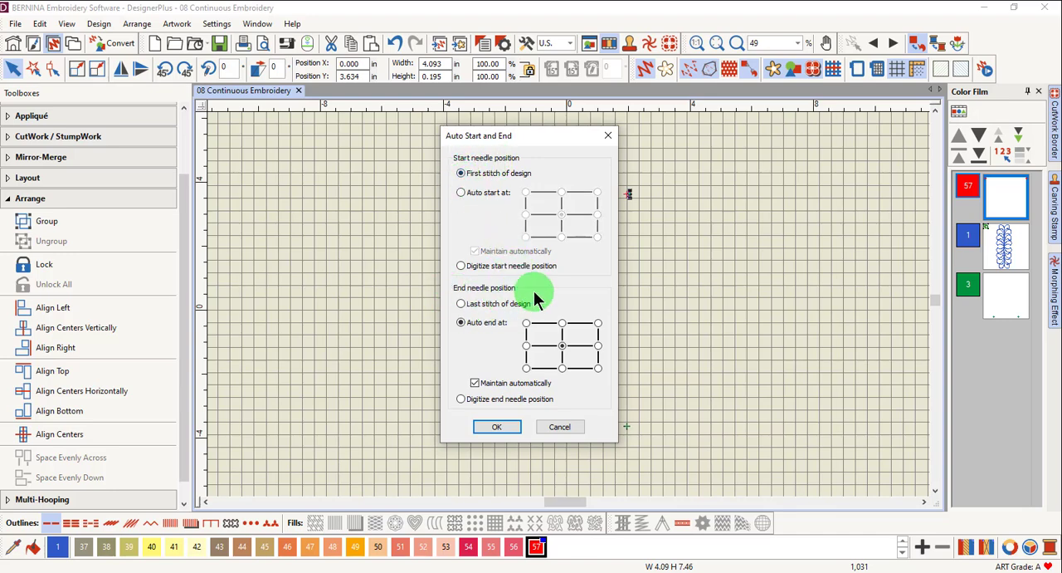
{"action": "left_click", "coordinate": [461, 303]}
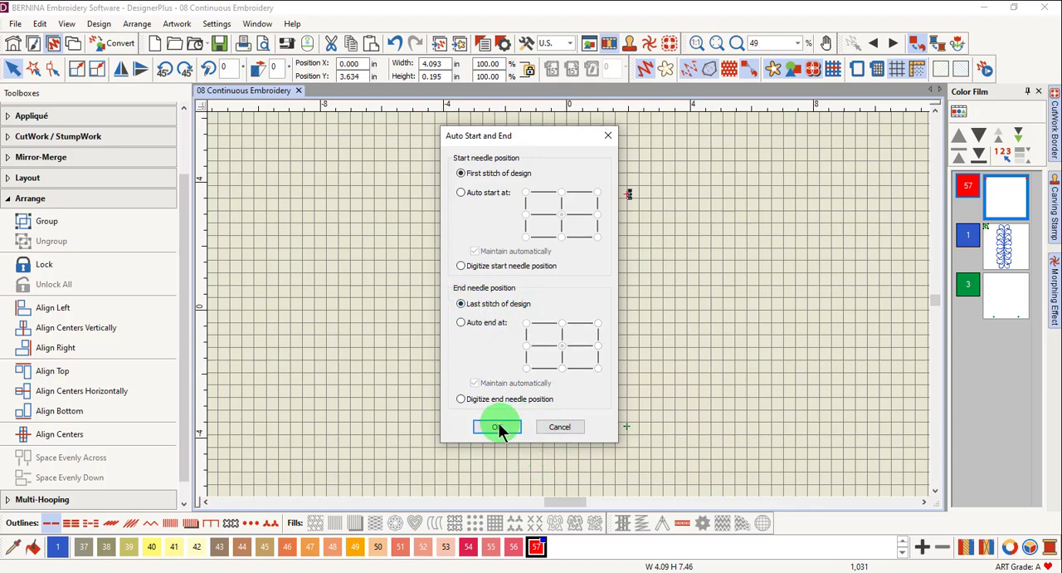
{"action": "left_click", "coordinate": [498, 424]}
Show the hoop and turn off automatic hoop centering at the start needle position.
{"action": "left_click", "coordinate": [858, 70]}
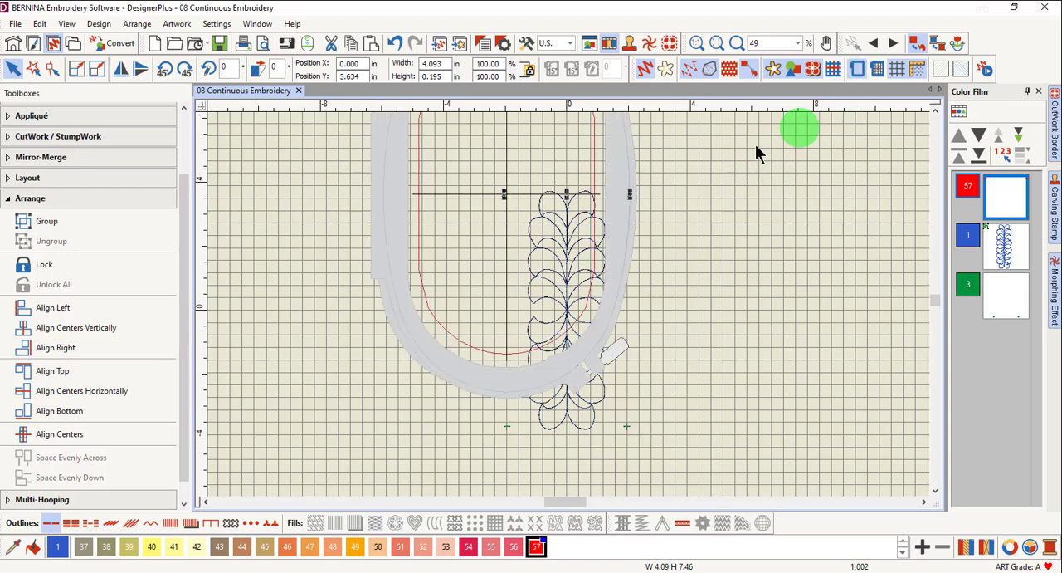
{"action": "right_click", "coordinate": [855, 70]}
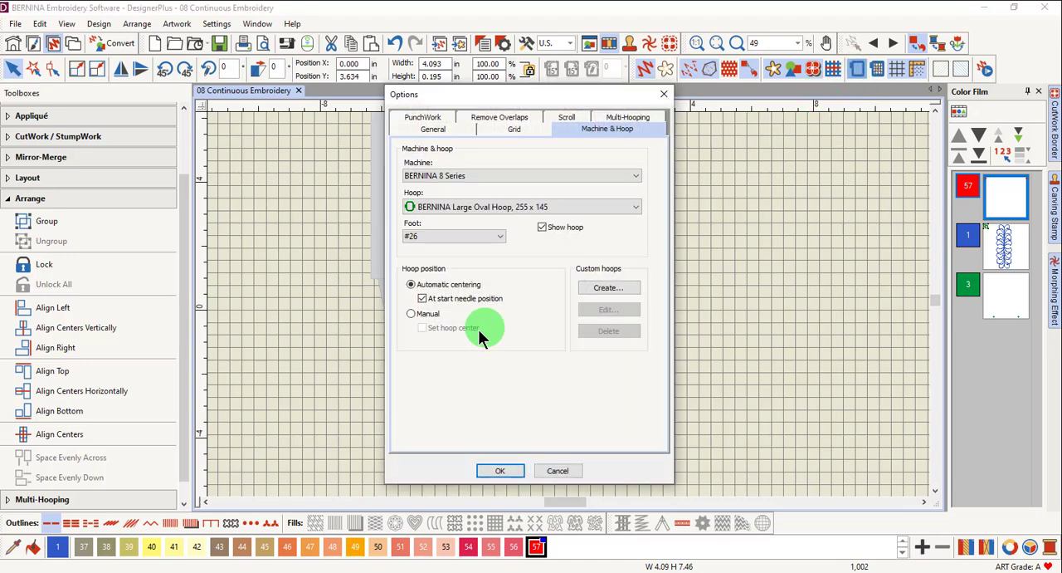
{"action": "left_click", "coordinate": [422, 298]}
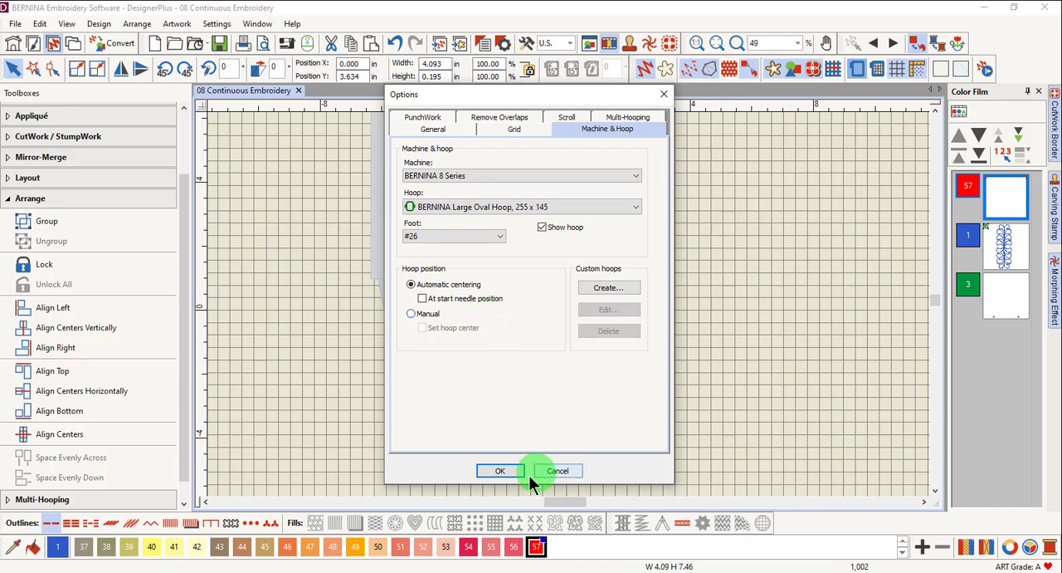
{"action": "left_click", "coordinate": [499, 471]}
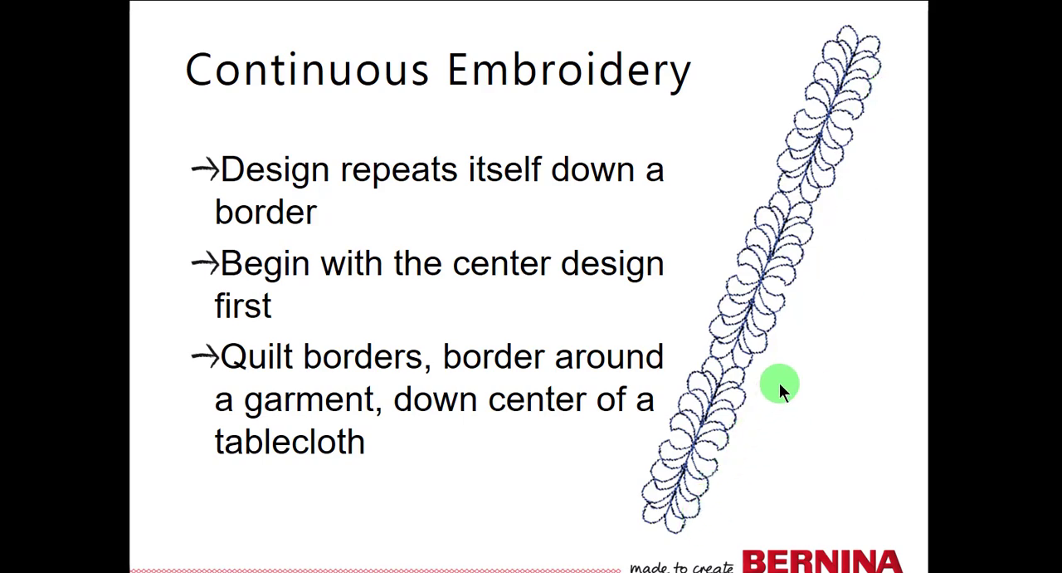
{"action": "left_click", "coordinate": [987, 387]}
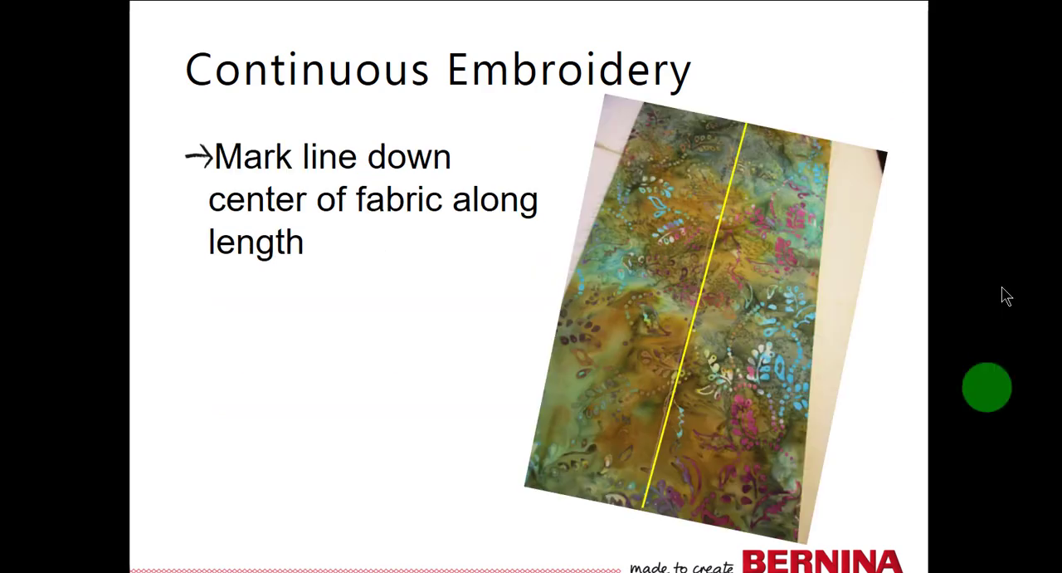